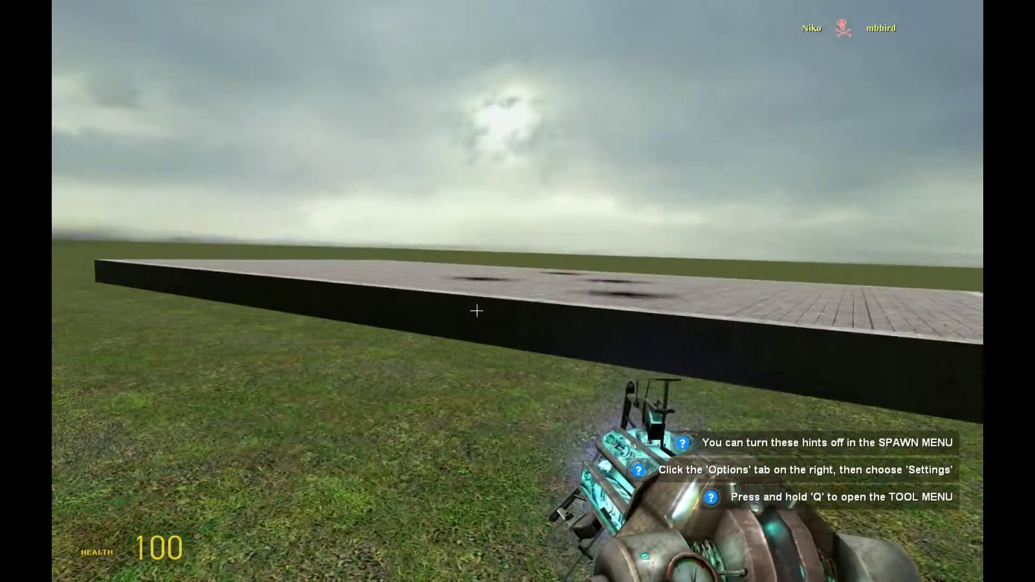
# - Switch to the .357 revolver while looking over the flatland
pyautogui.press('2')
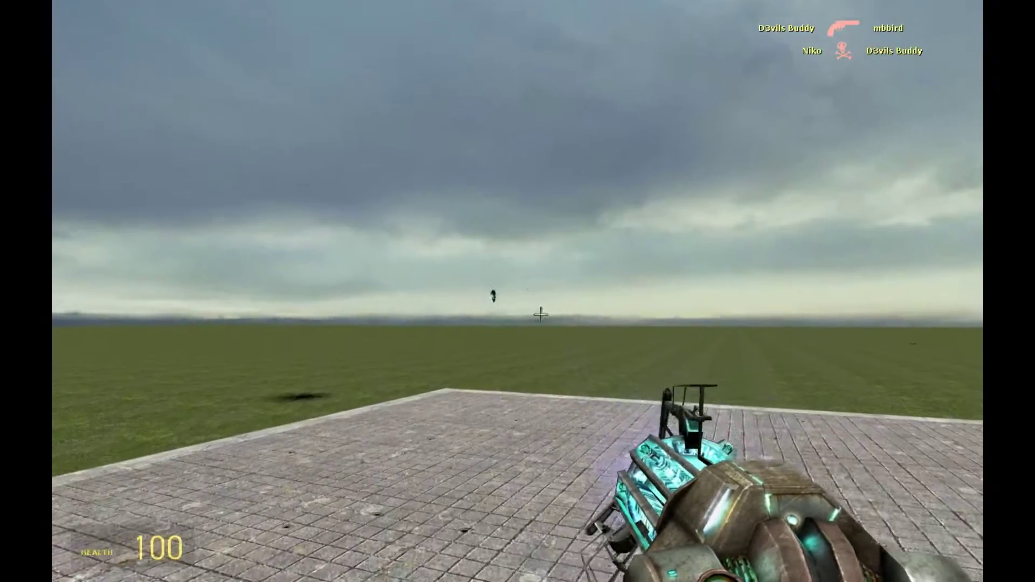
# - Browse the spawnable Weapons, then grab the helicopter with the physics gun
pyautogui.press('q')
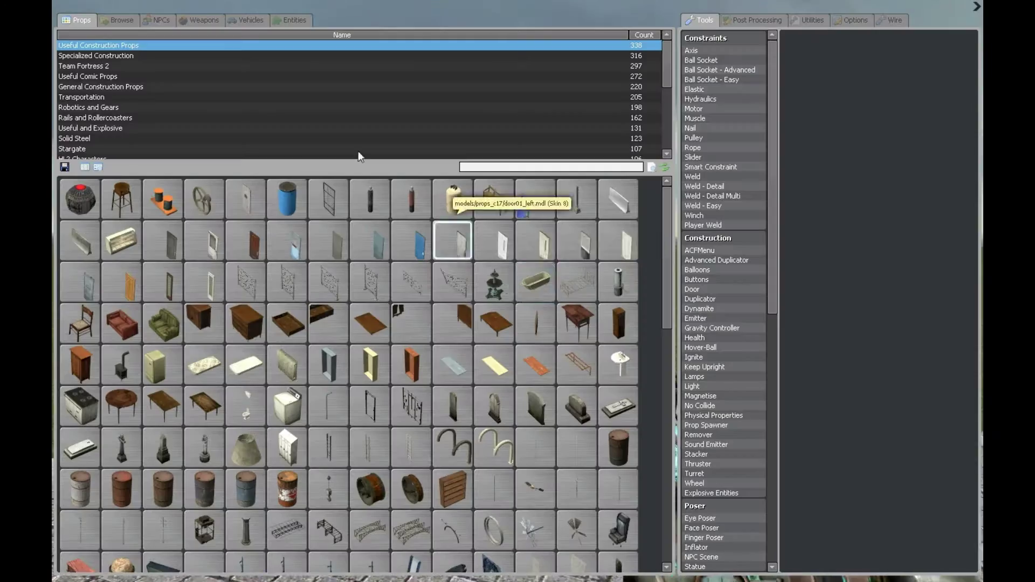
pyautogui.click(206, 21)
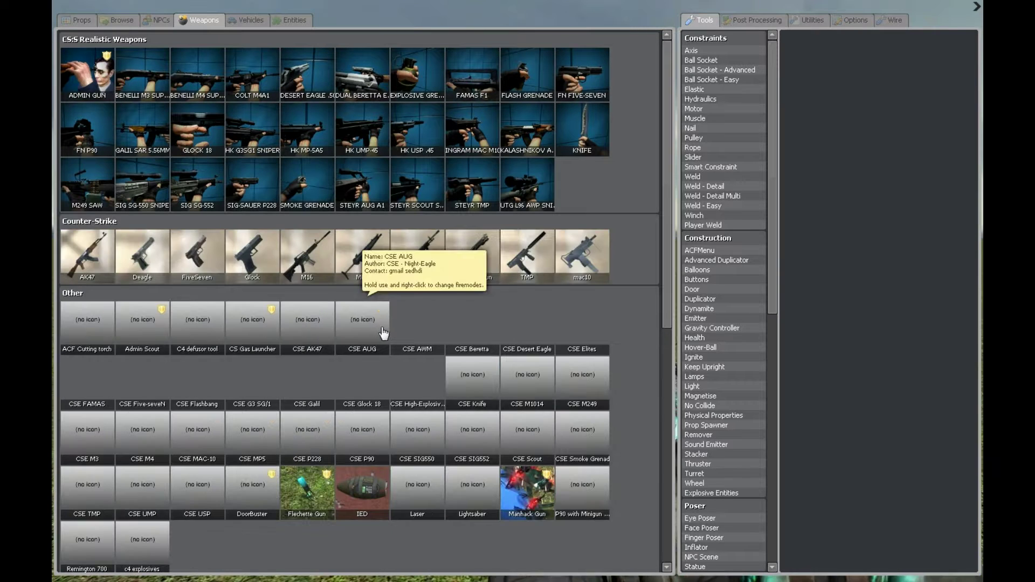
pyautogui.press('q')
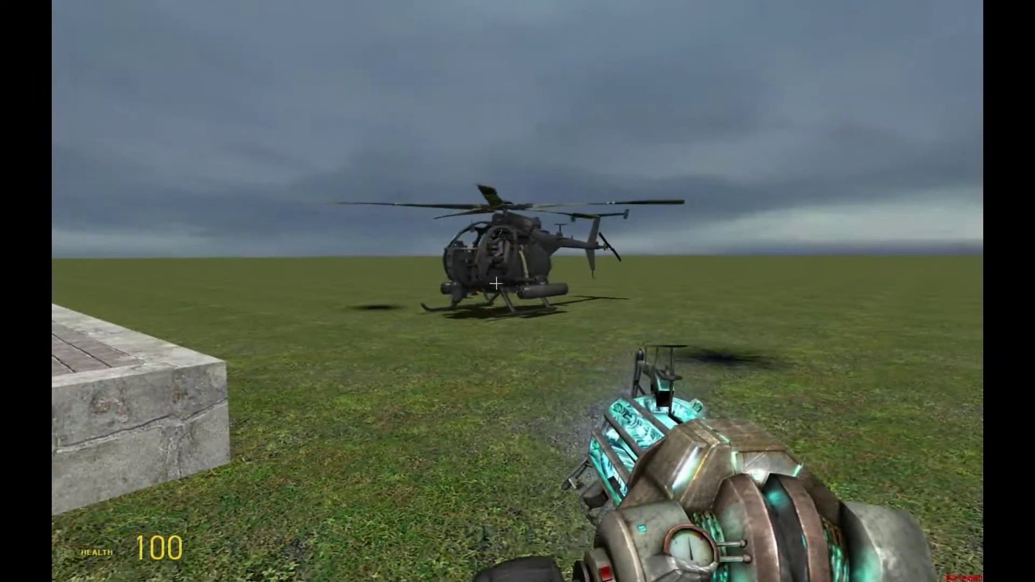
pyautogui.moveTo(495, 283)
pyautogui.mouseDown()
pyautogui.moveTo(527, 258)
pyautogui.moveTo(510, 280)
pyautogui.mouseUp()
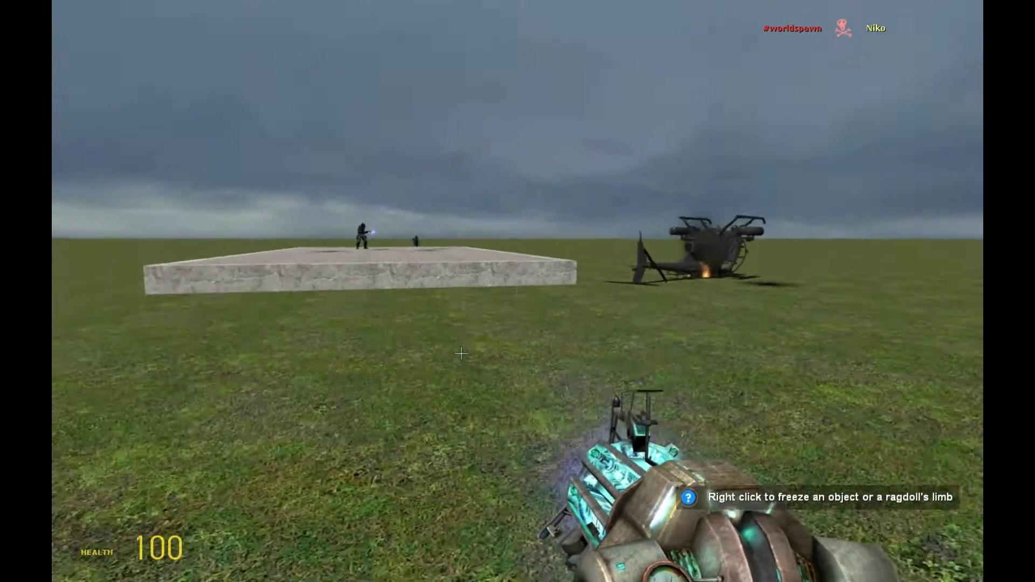
# - Browse the Vehicles and Entities catalogues and walk toward the concrete platform
pyautogui.press('q')
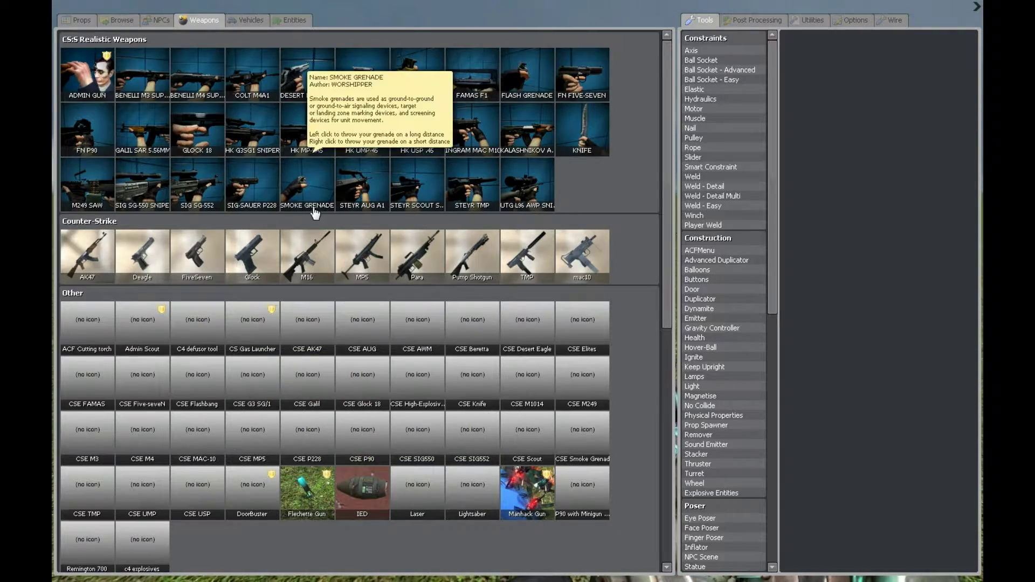
pyautogui.click(254, 24)
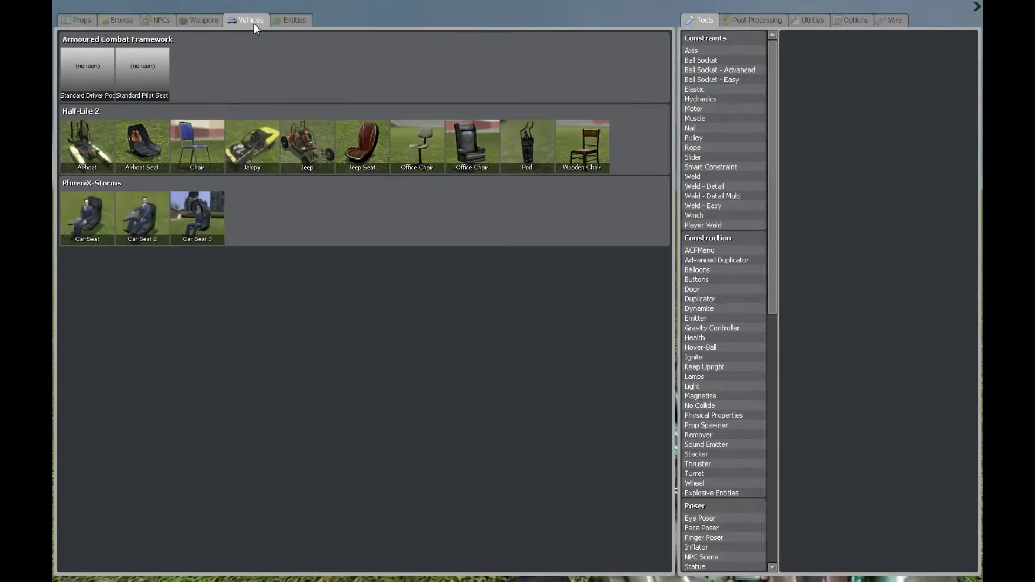
pyautogui.press('q')
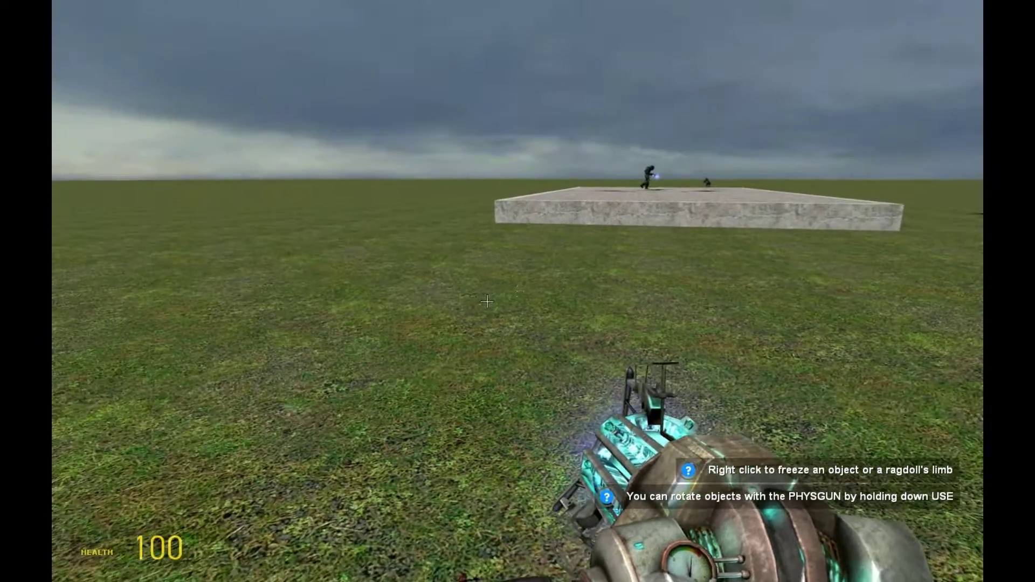
pyautogui.press('q')
pyautogui.click(279, 17)
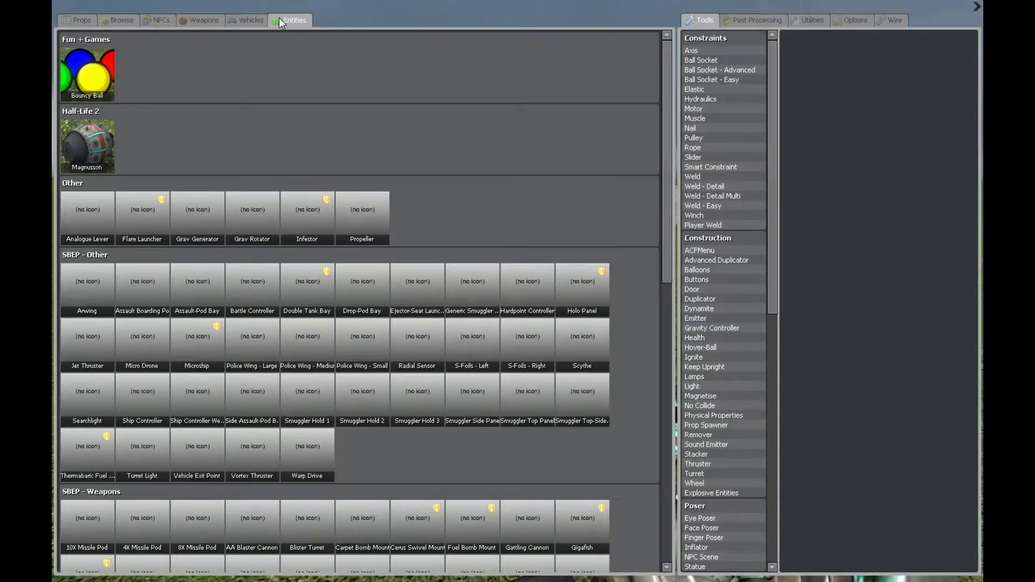
pyautogui.press('q')
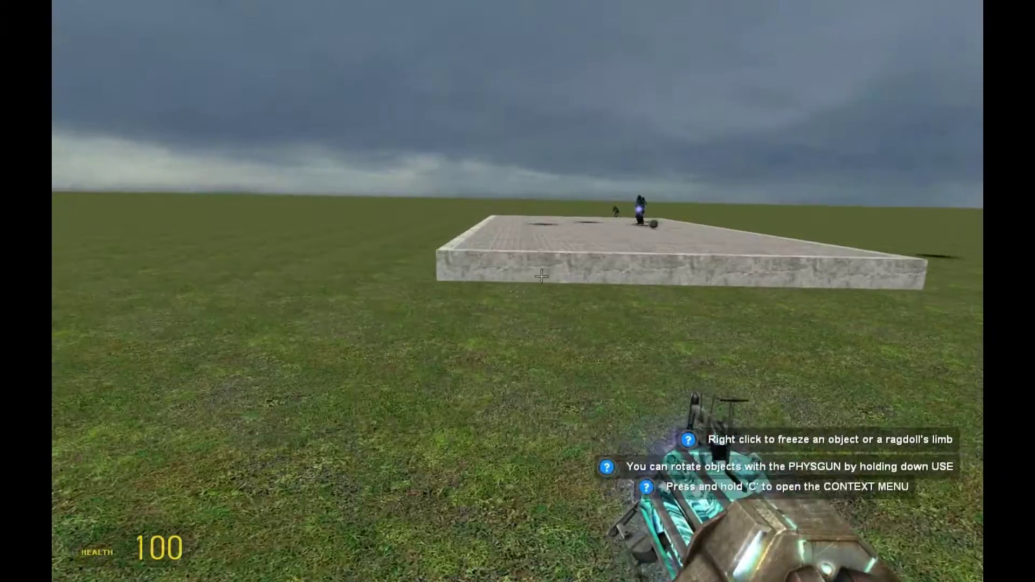
pyautogui.press('w')
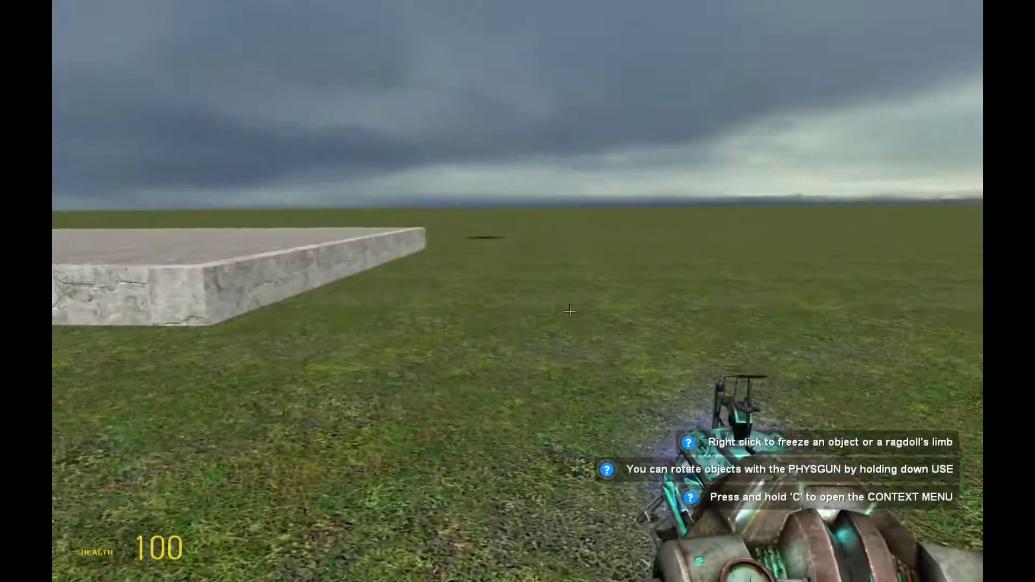
pyautogui.press('q')
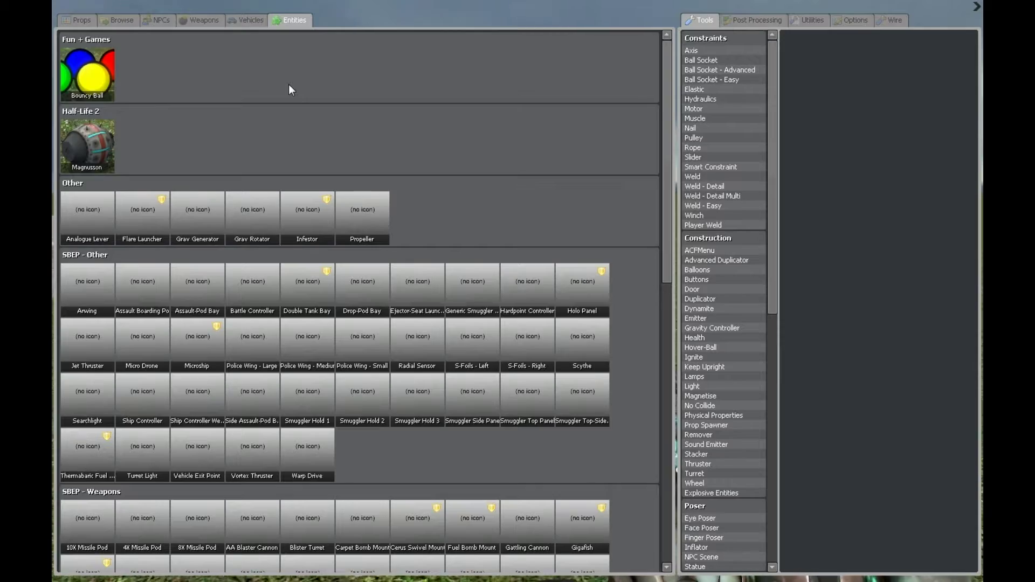
pyautogui.scroll(-5, 289, 85)
# - Close the spawn catalogue over the paved platform, then bring it back up
pyautogui.press('q')
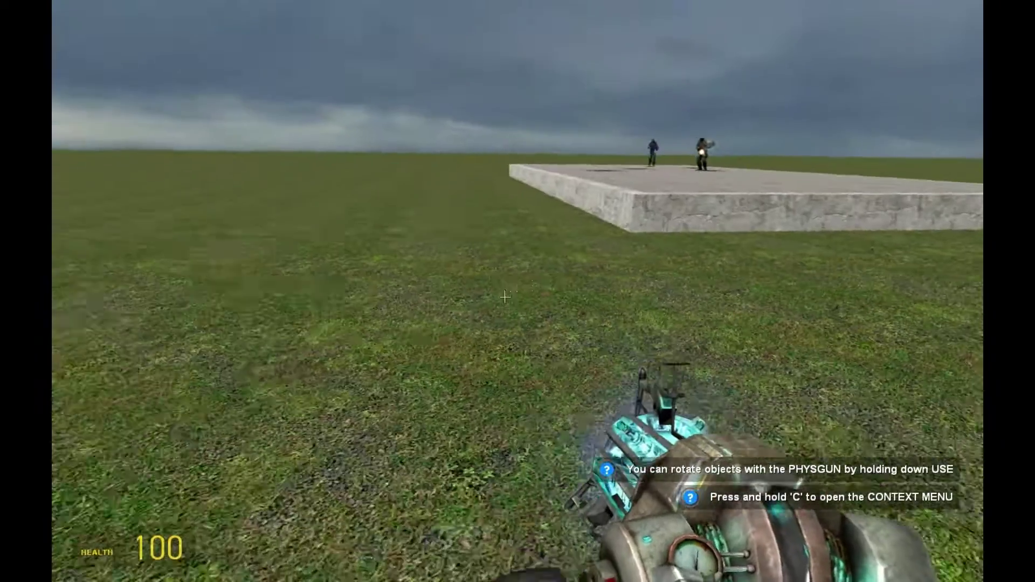
pyautogui.press('q')
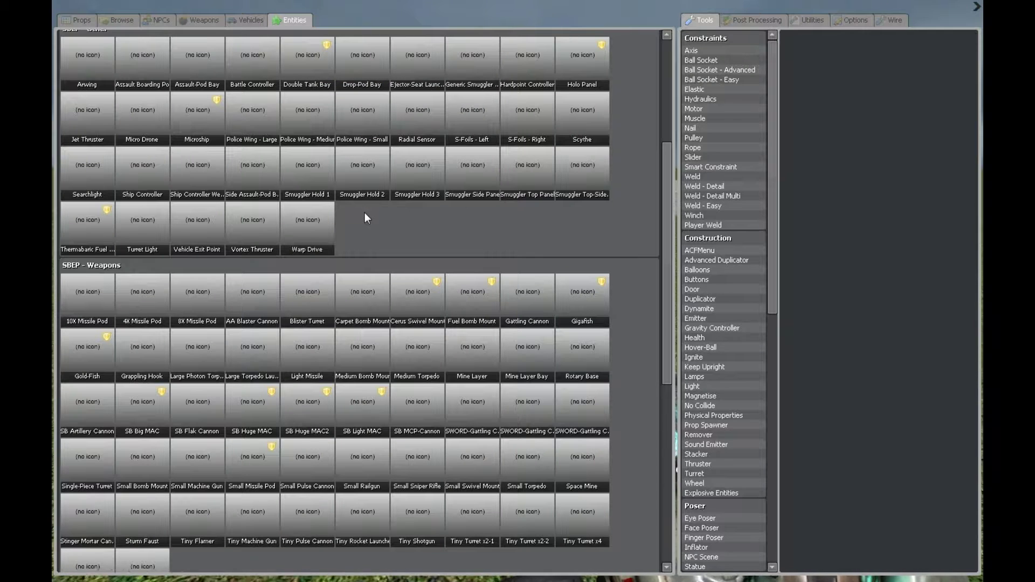
pyautogui.scroll(-3, 365, 213)
pyautogui.scroll(-2, 365, 213)
pyautogui.scroll(-2, 365, 212)
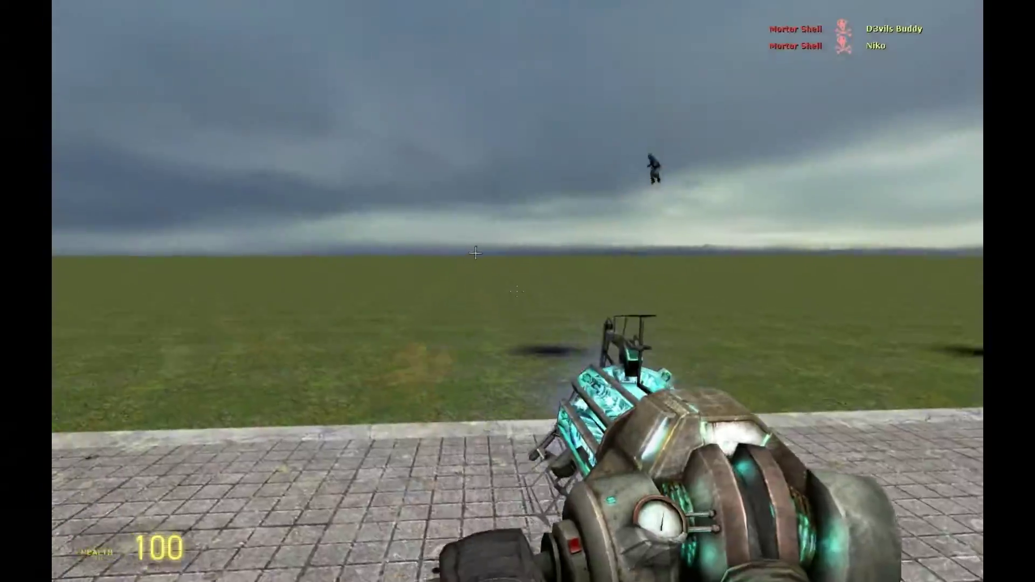
# - Remove the accidentally spawned Tiny Machine Gun with undo
pyautogui.press('q')
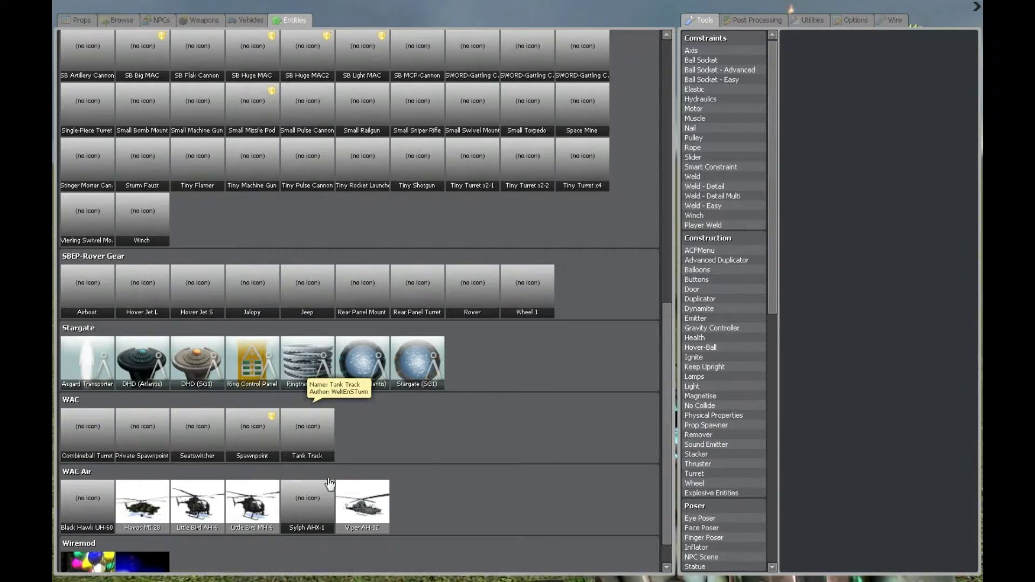
pyautogui.click(339, 495)
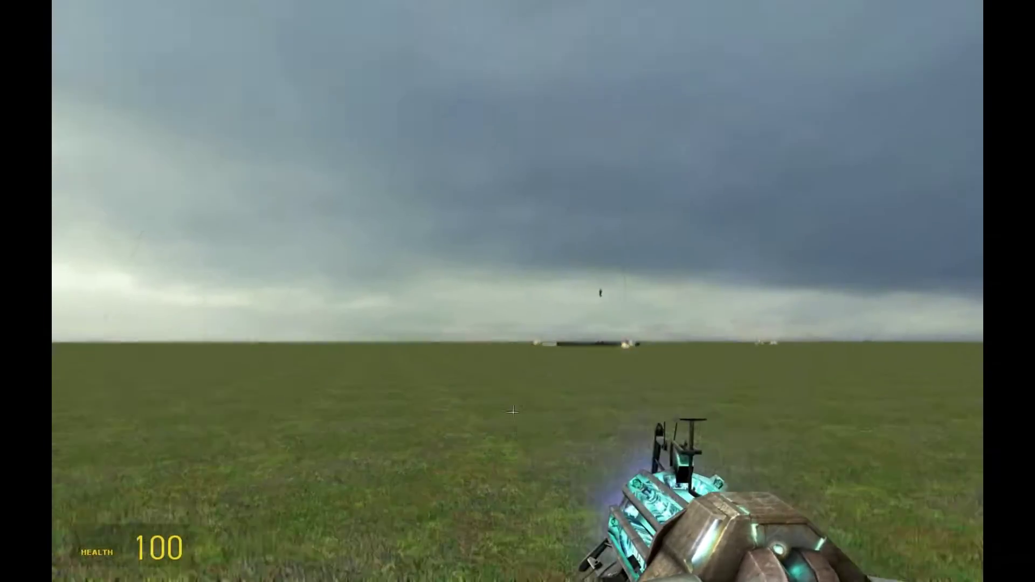
pyautogui.press('q')
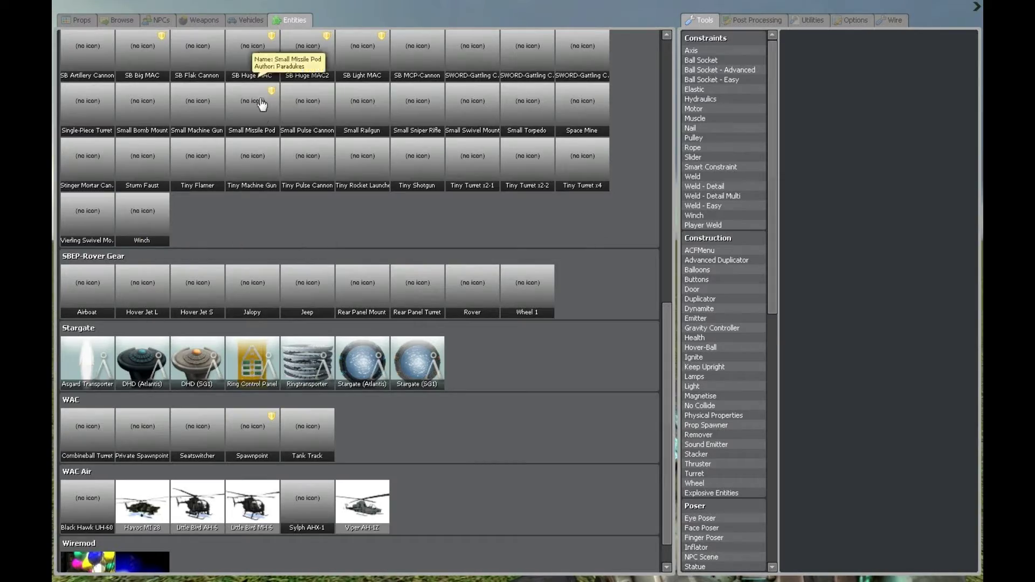
pyautogui.press('q')
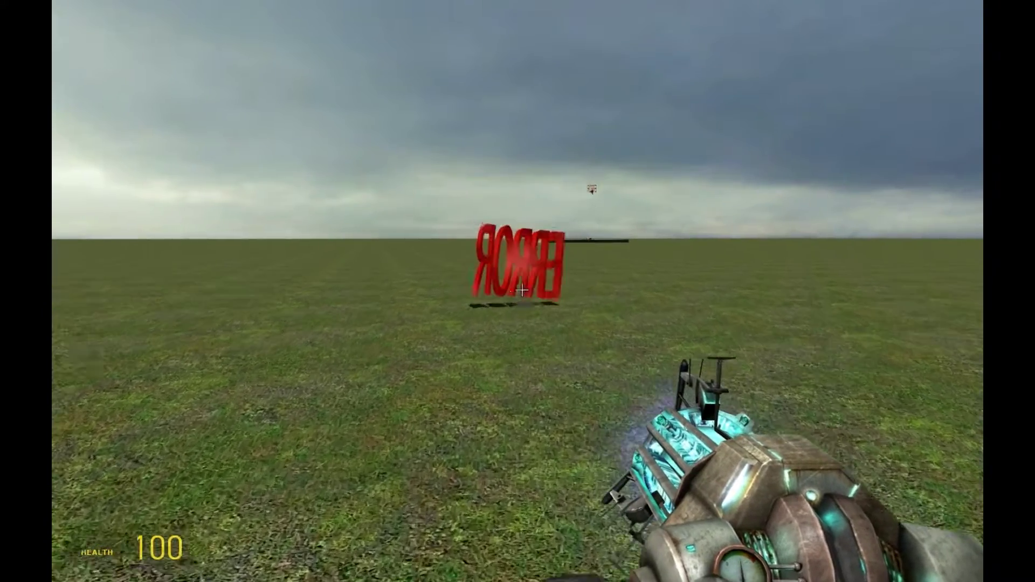
pyautogui.press('z')
# - Spawn the Viper AH-1Z from WAC Air and board its cockpit
pyautogui.press('q')
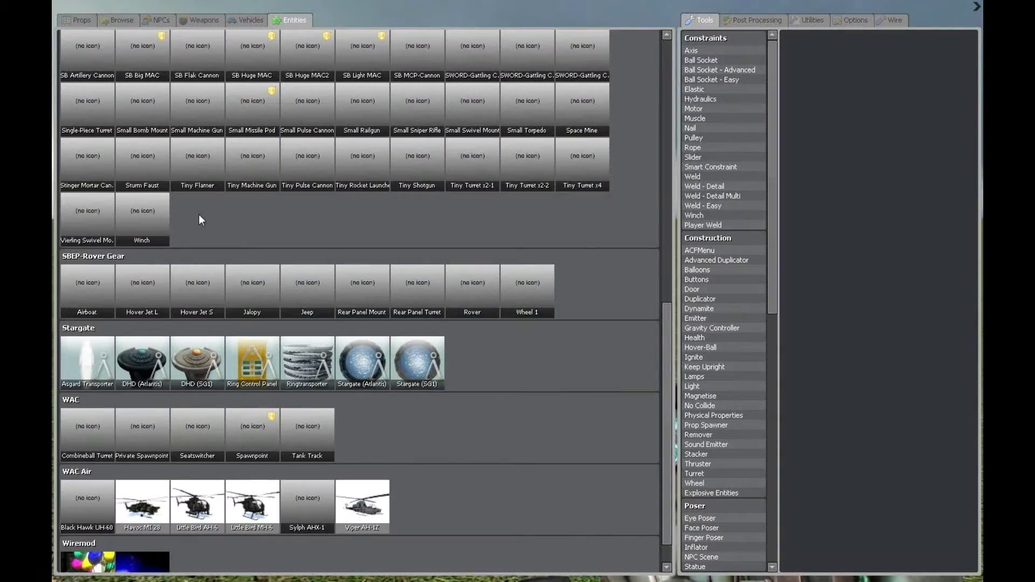
pyautogui.scroll(-1, 200, 220)
pyautogui.click(357, 473)
pyautogui.press('q')
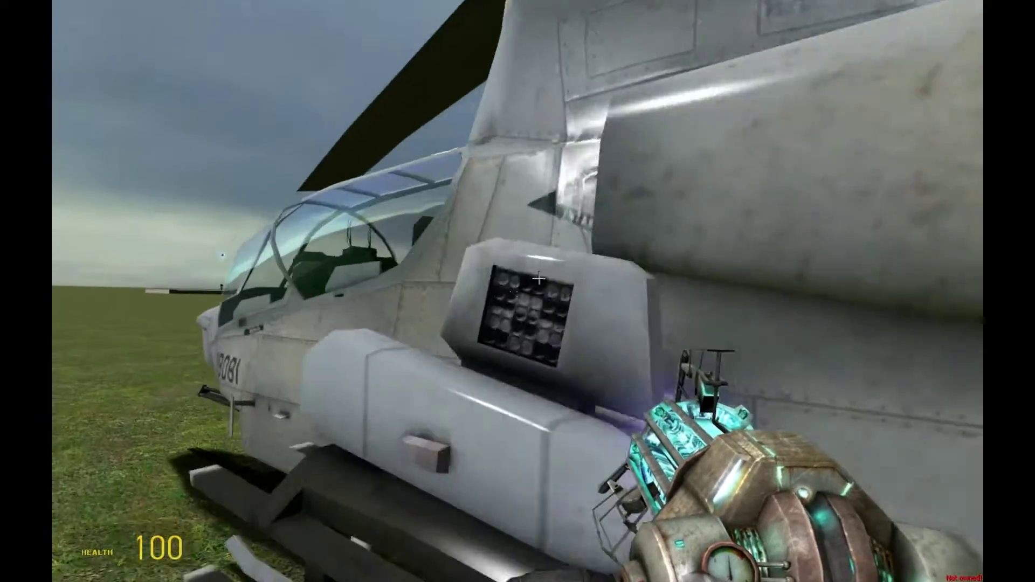
pyautogui.press('e')
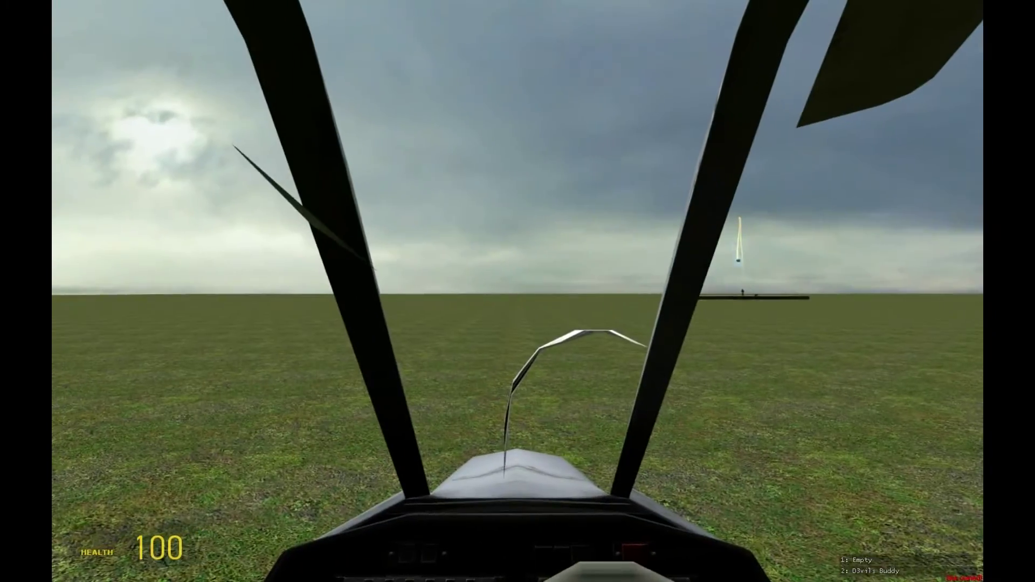